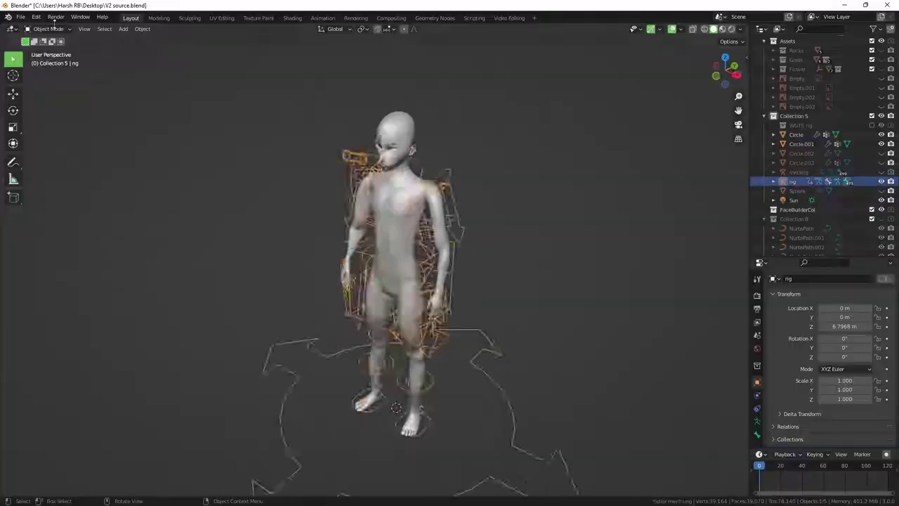
Parent the character's body mesh to the rig with automatic weights
click(391, 241)
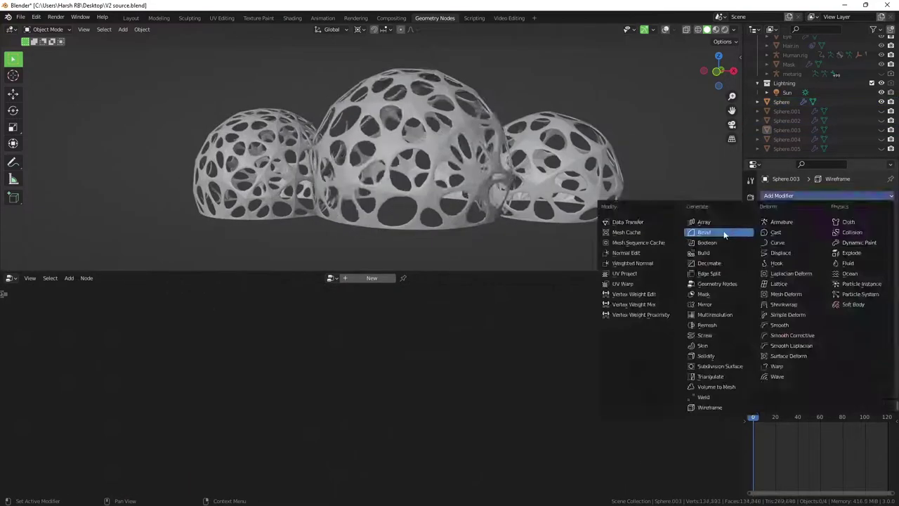
Add a Bevel modifier to the planet sphere
click(724, 233)
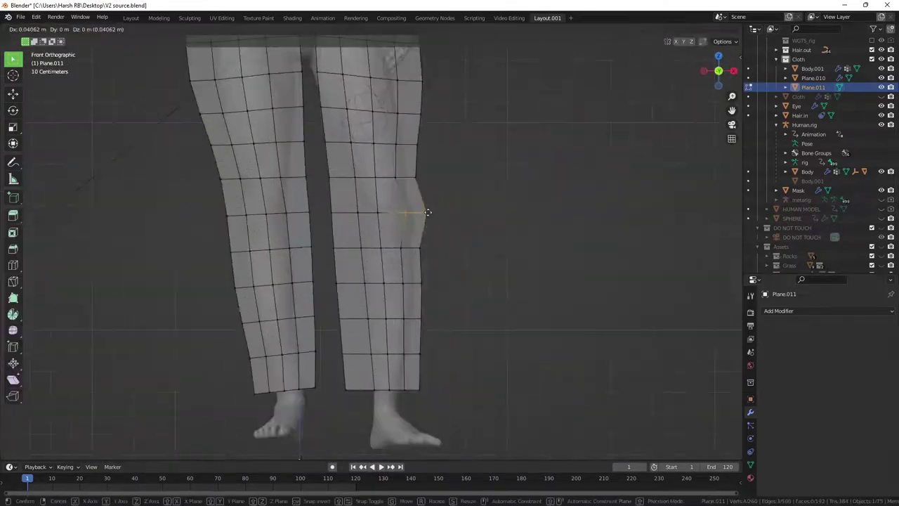
Bring up the Physics properties for the pants mesh to add Cloth
click(750, 439)
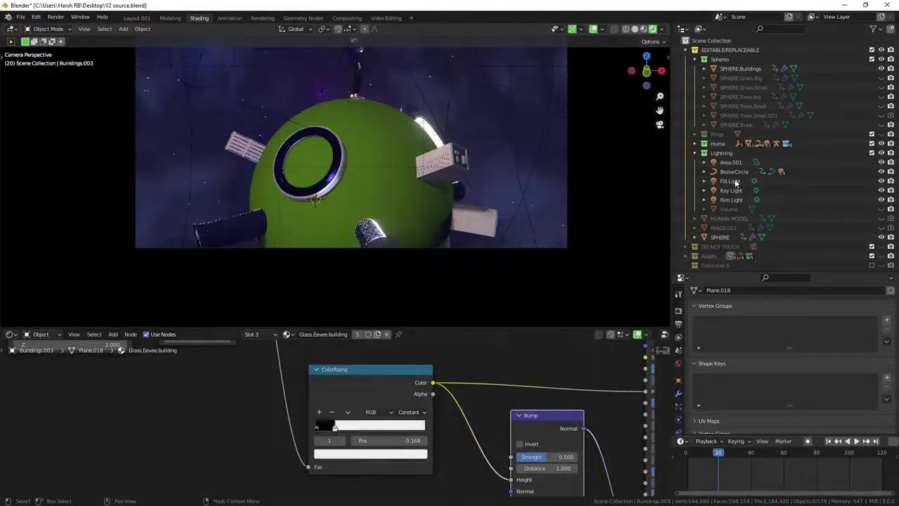
Select the scene's Rim.Light in the Outliner
click(883, 200)
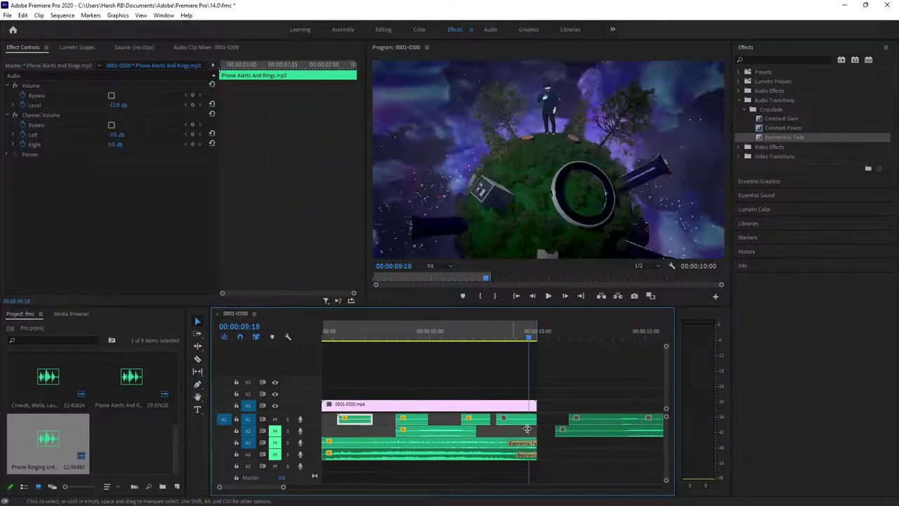
Bring up the Export Settings for the planet sequence with Ctrl+M
key(ctrl+m)
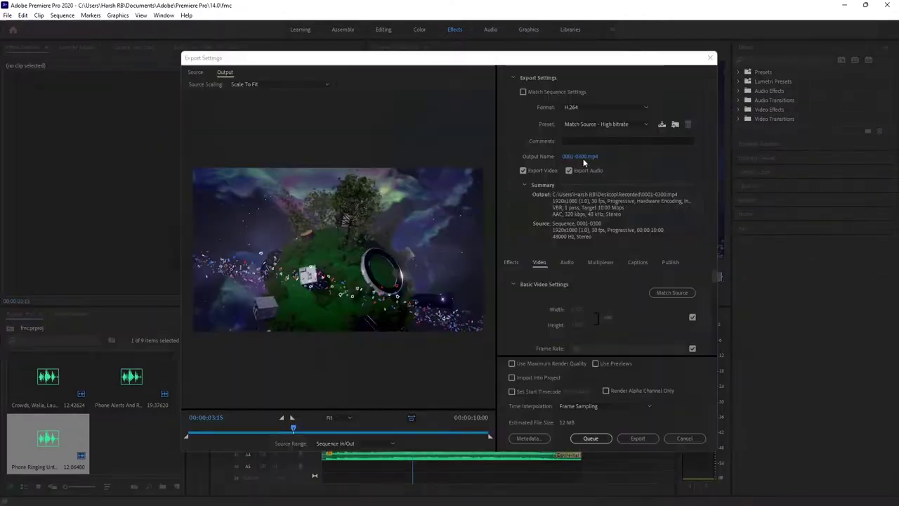